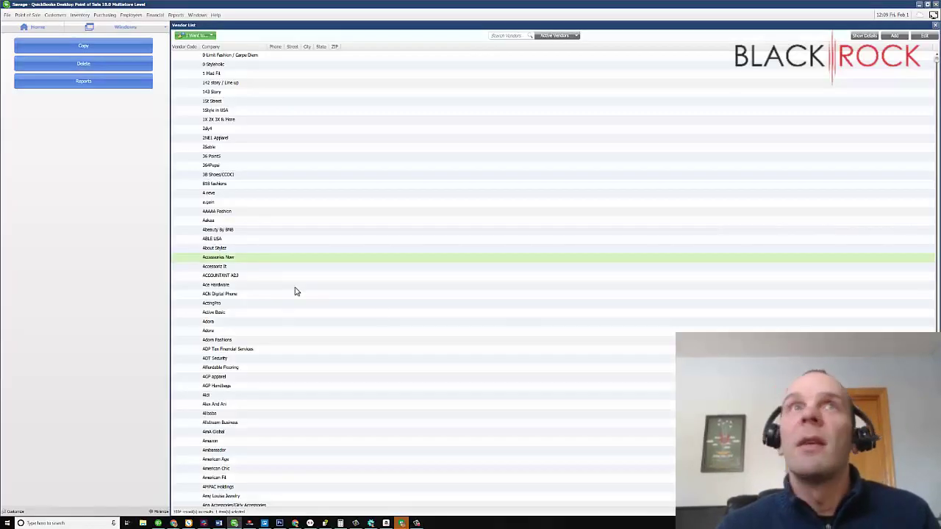
Start a new vendor with Company Name 'ABC Company' and vendor code ABC.
left_click(34, 26)
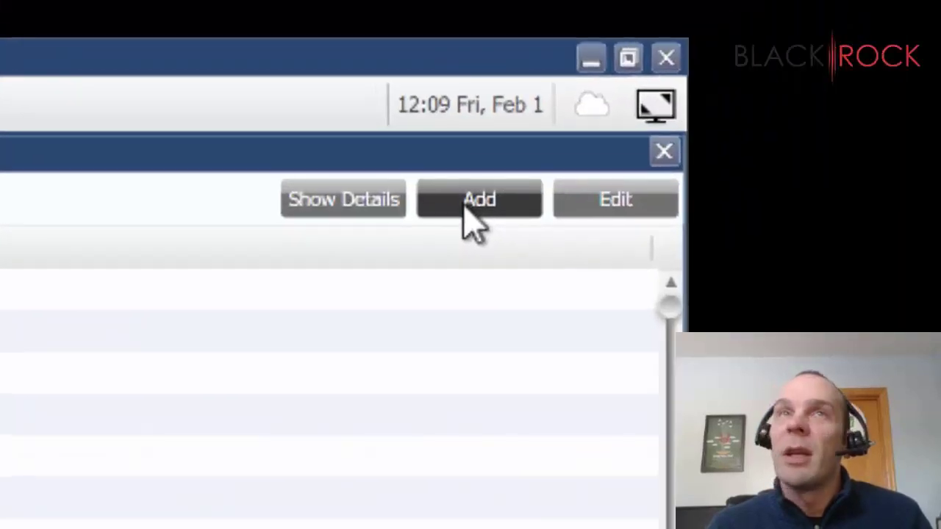
left_click(470, 206)
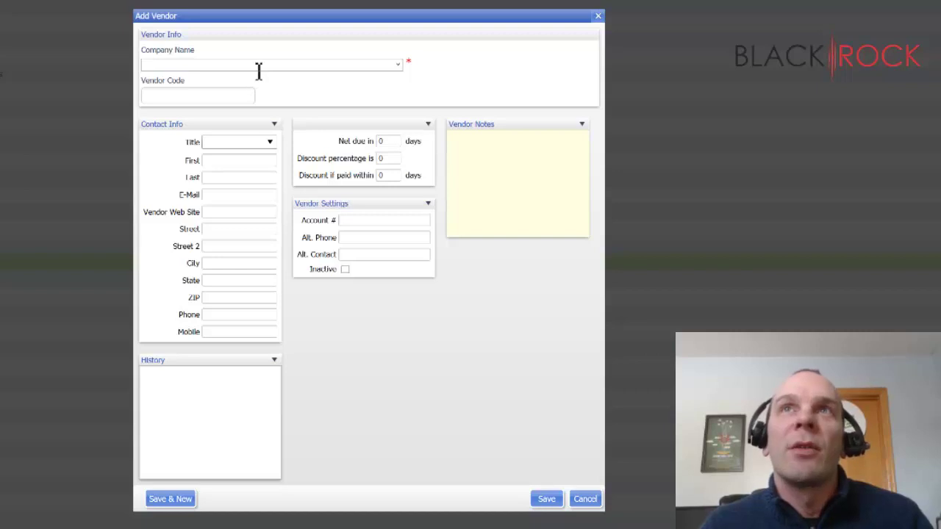
type("A")
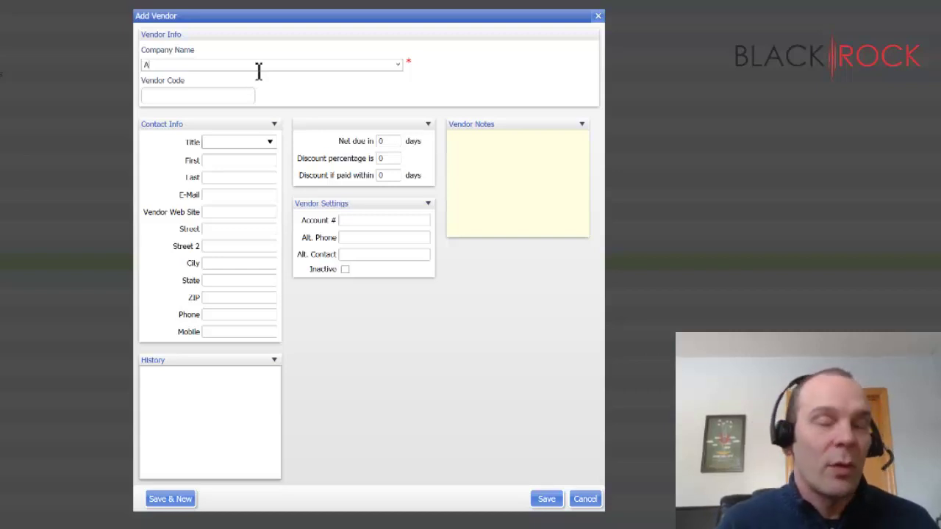
type("BC Compan")
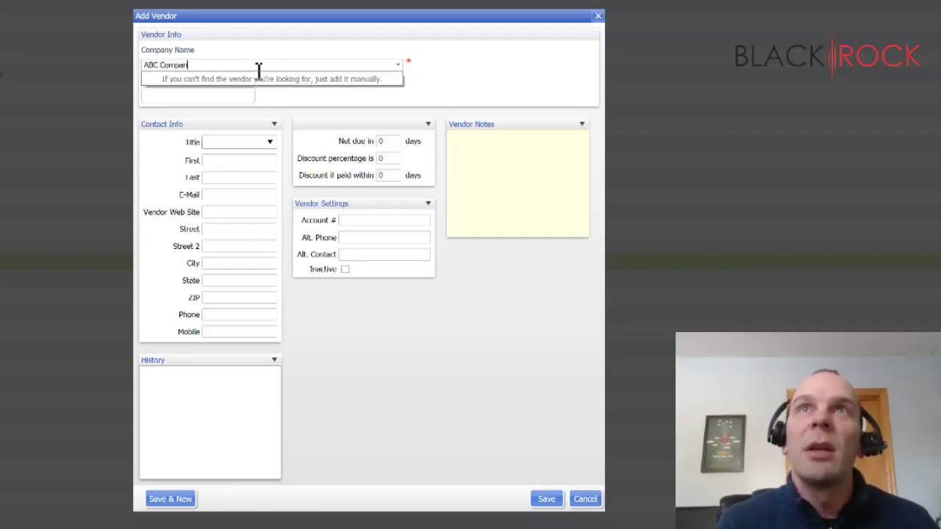
type("y")
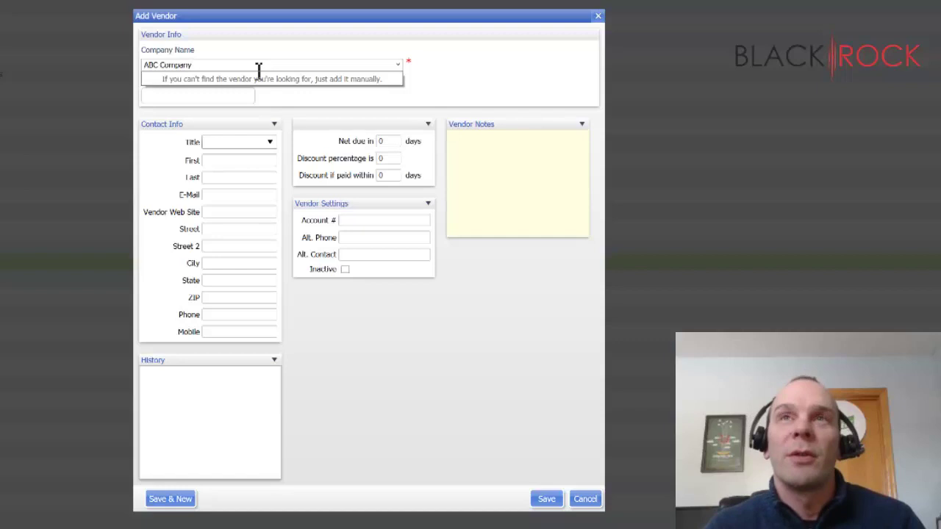
left_click(482, 81)
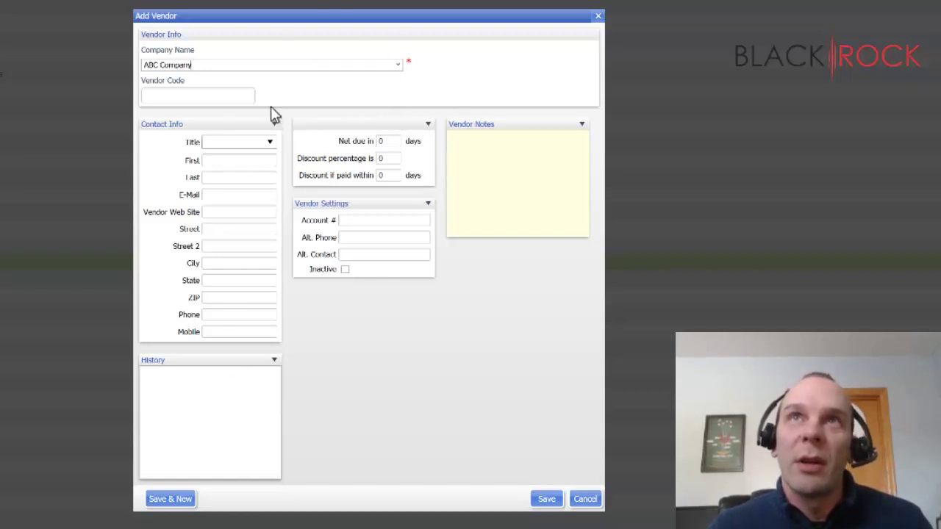
left_click(216, 94)
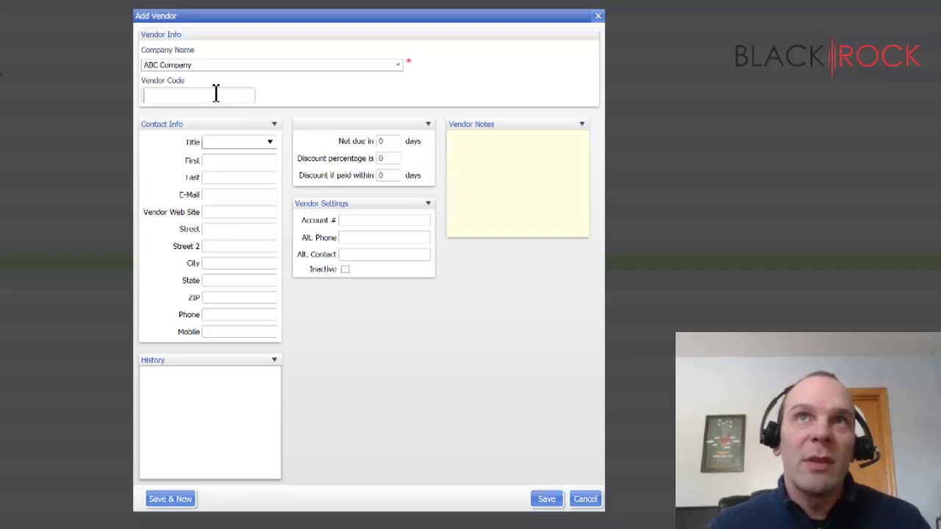
type("AB")
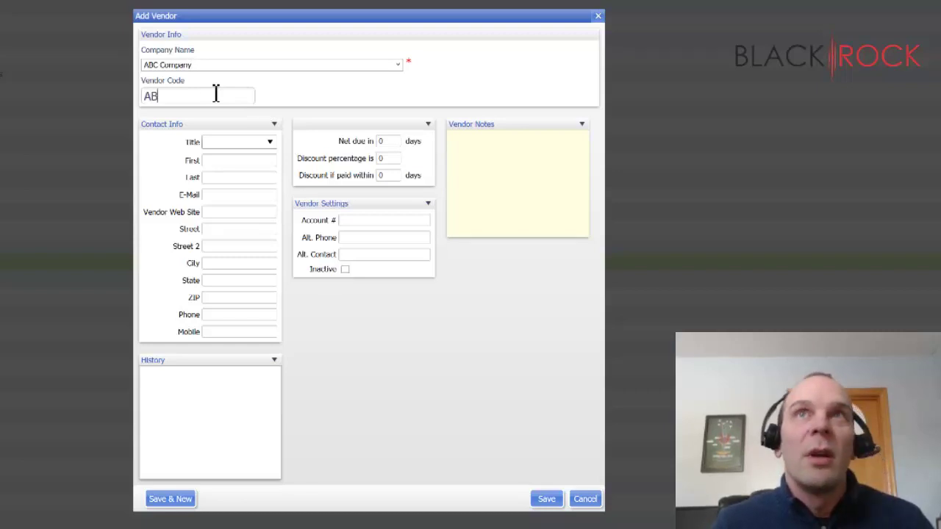
type("C")
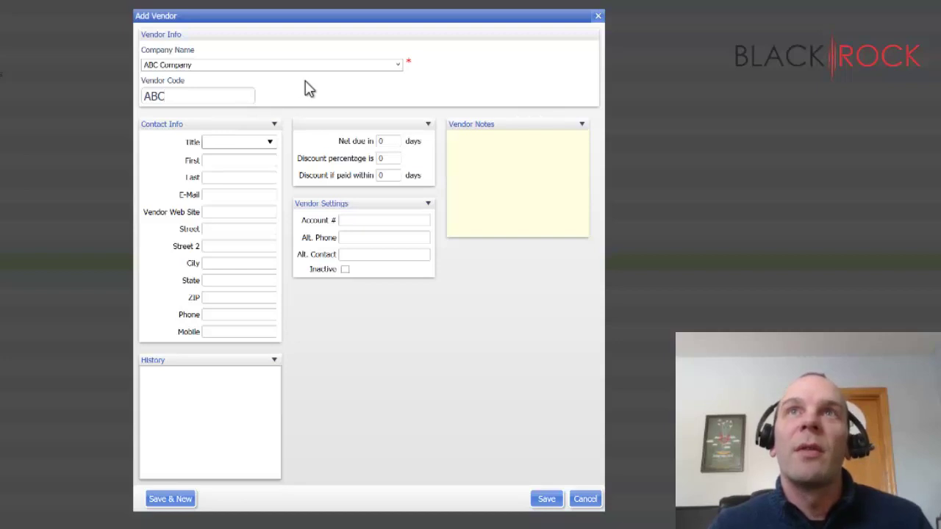
Enter the contact's first and last name and their e-mail address.
left_click(252, 163)
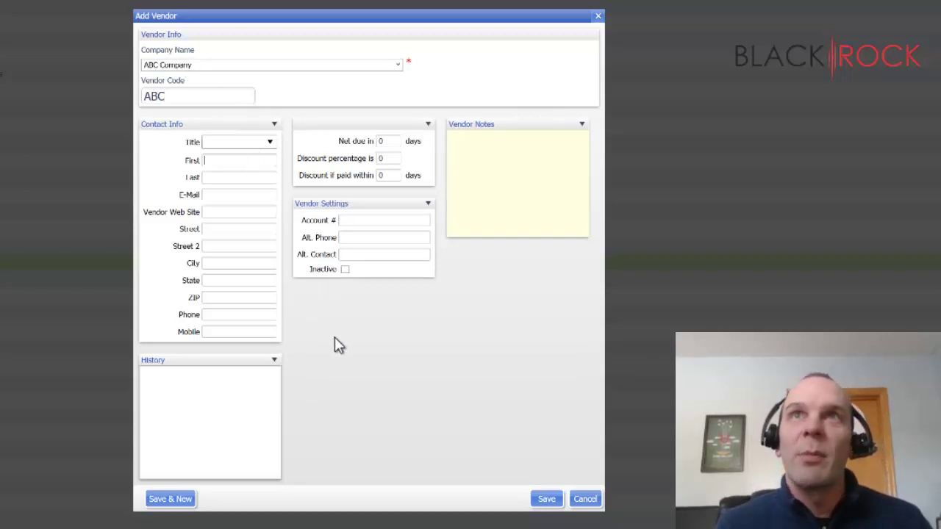
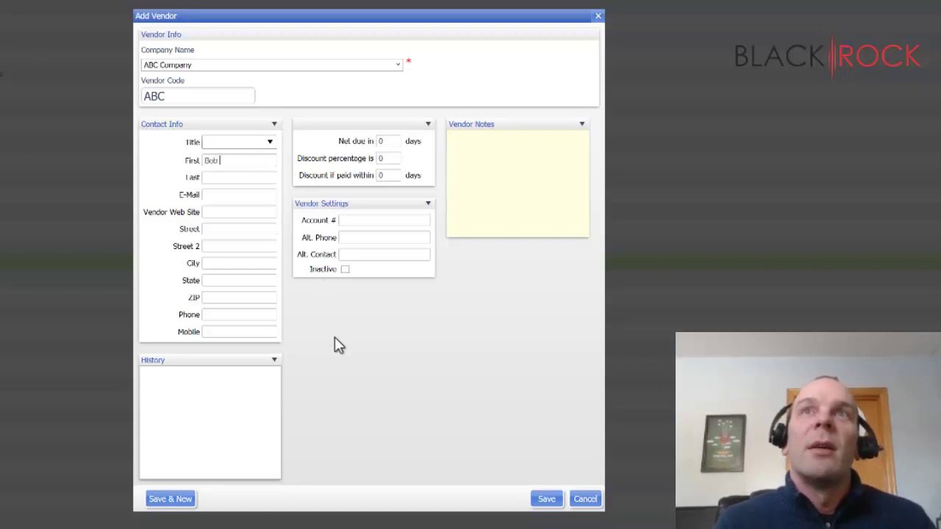
key("Tab")
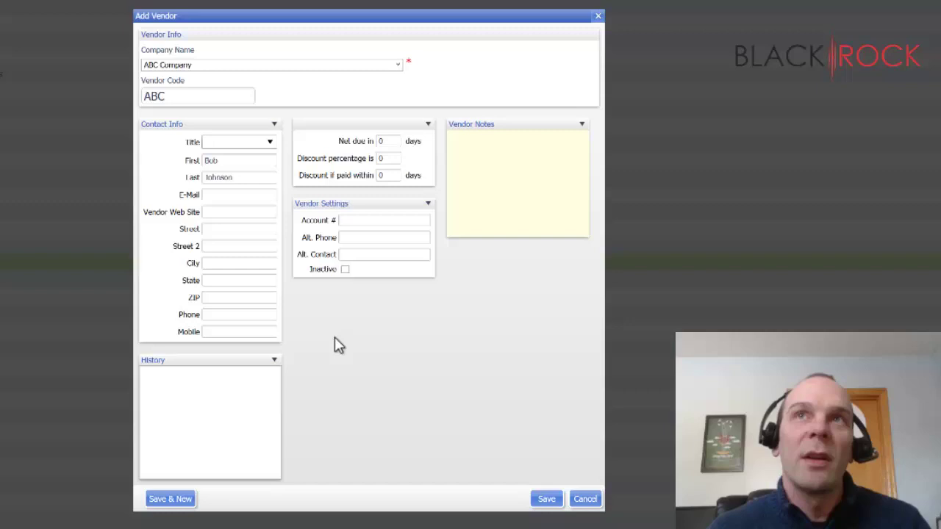
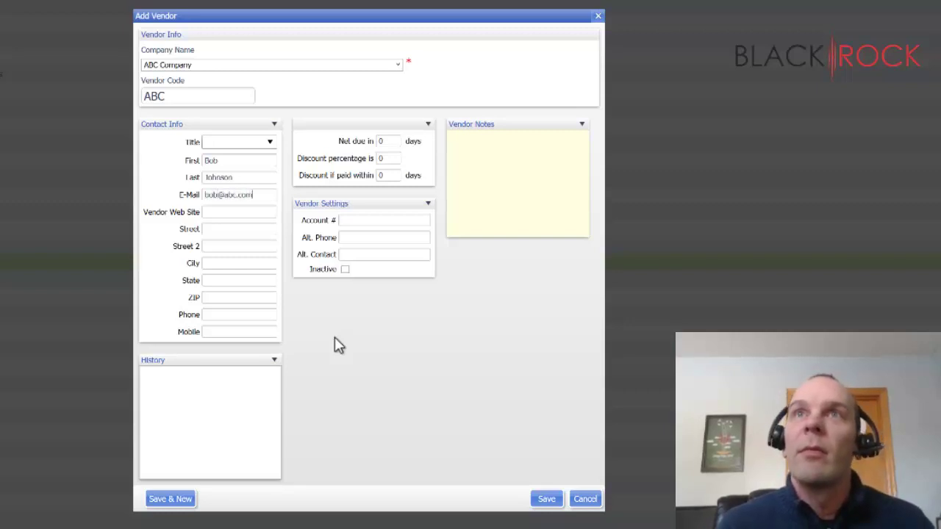
Fill in the vendor website abc.c.com and the vendor's phone number.
left_click(262, 216)
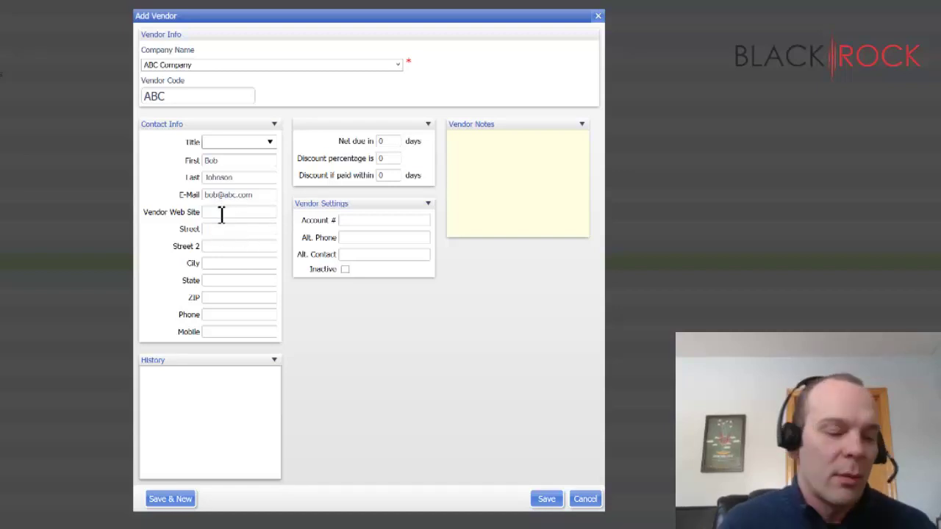
type("abc.c")
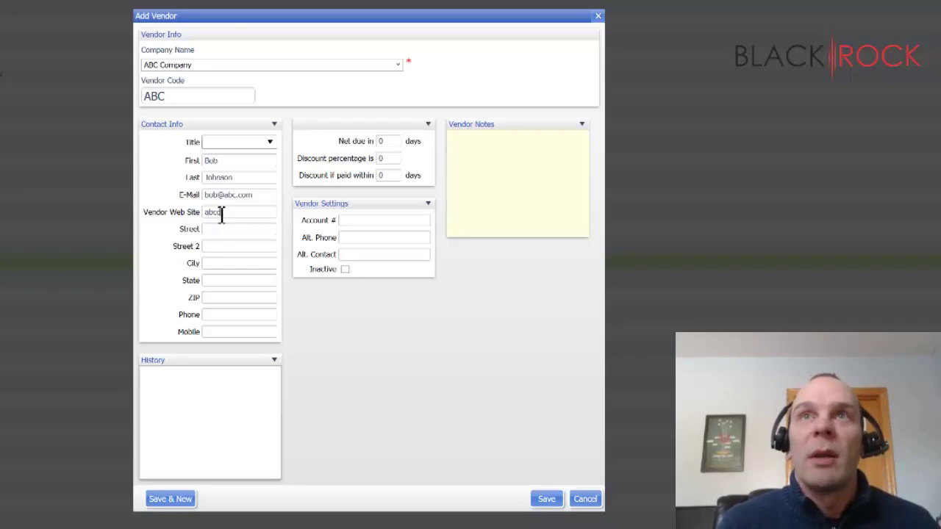
type(".com")
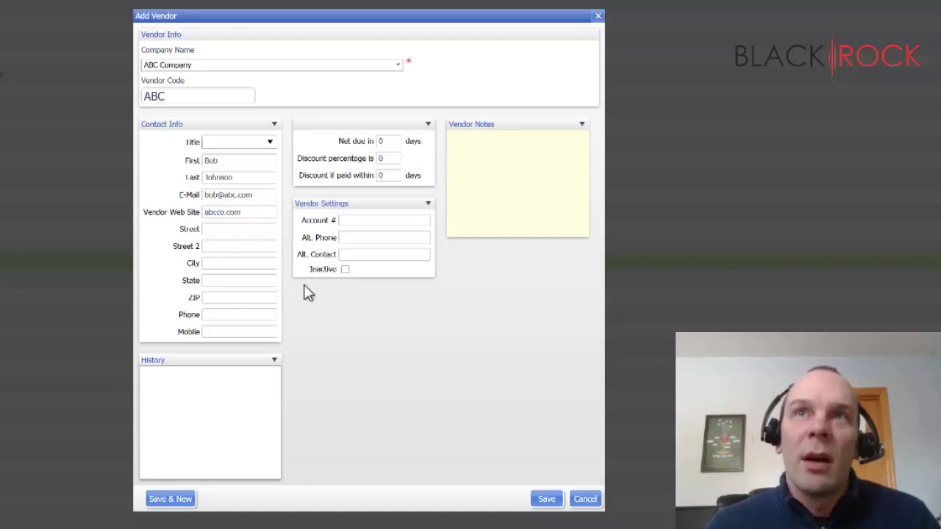
left_click(254, 316)
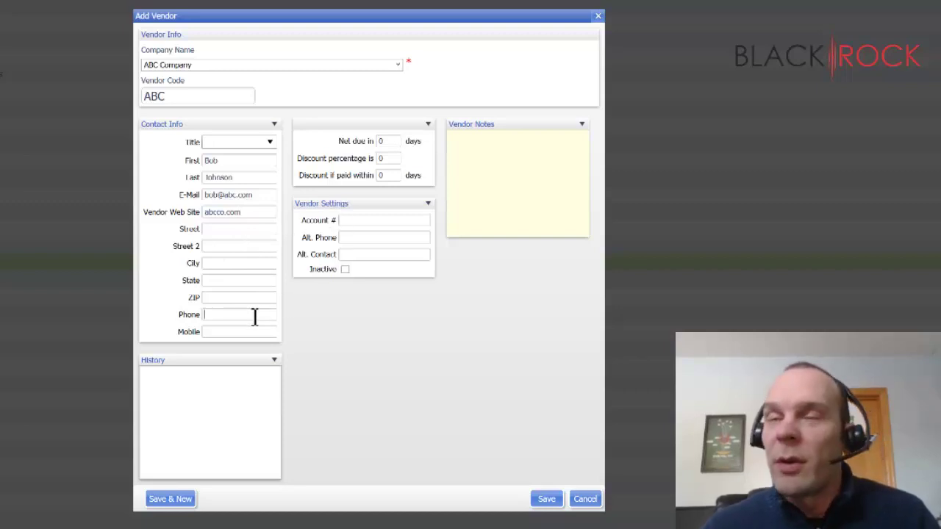
type("123")
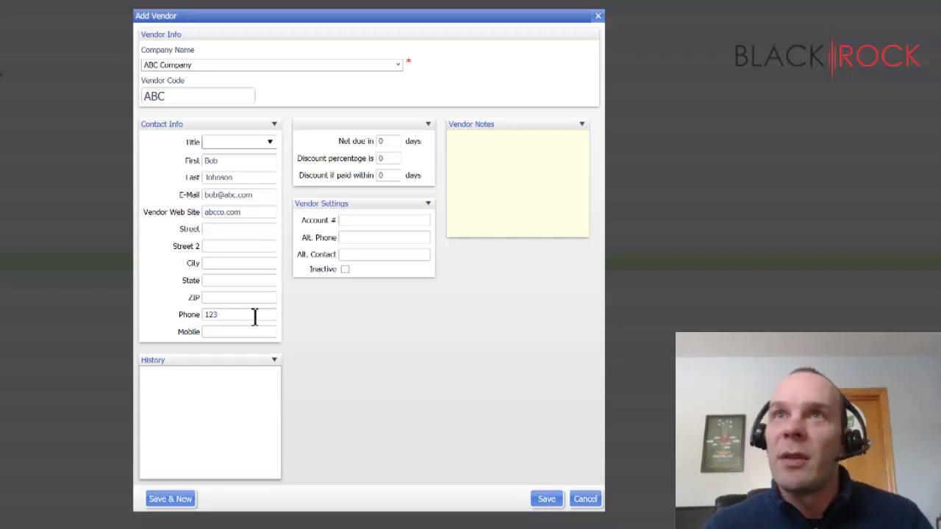
type("45")
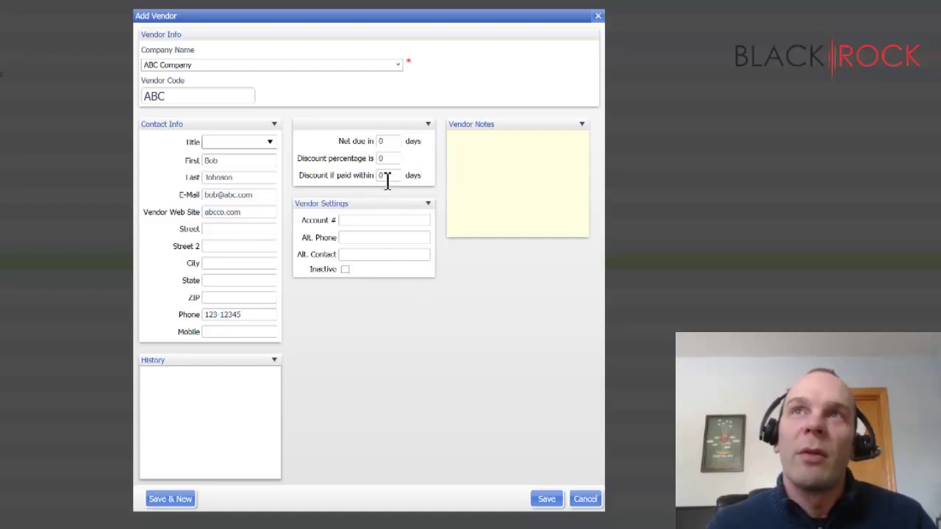
Set payment terms to Net 30 days with a 5% discount if paid within 7 days.
left_click(391, 141)
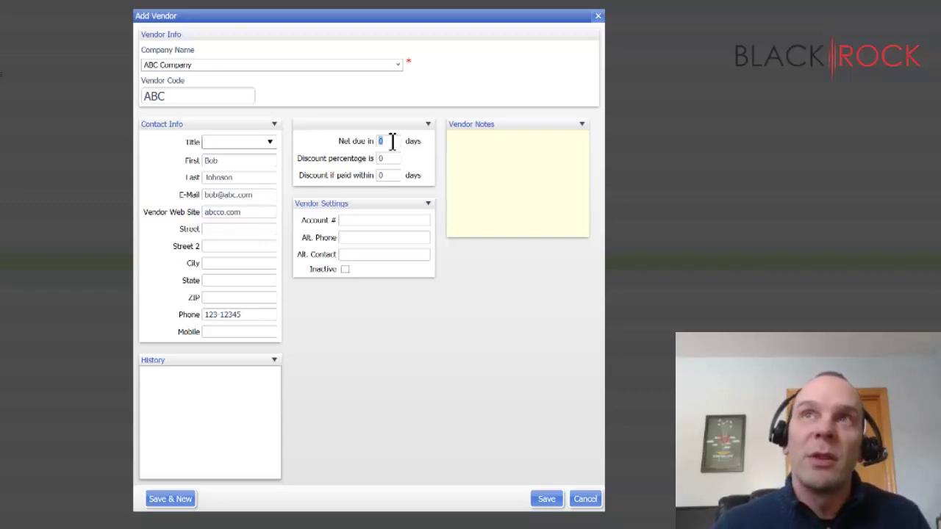
type("30")
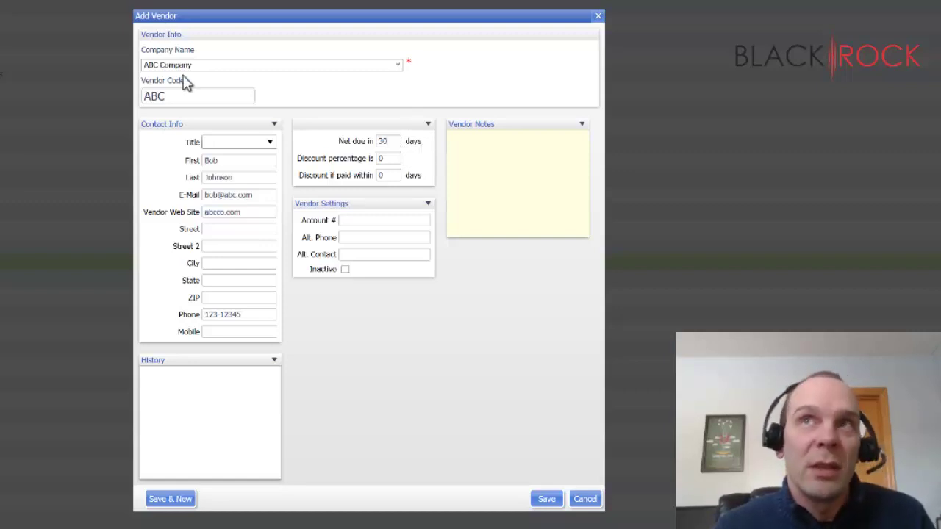
left_click(390, 159)
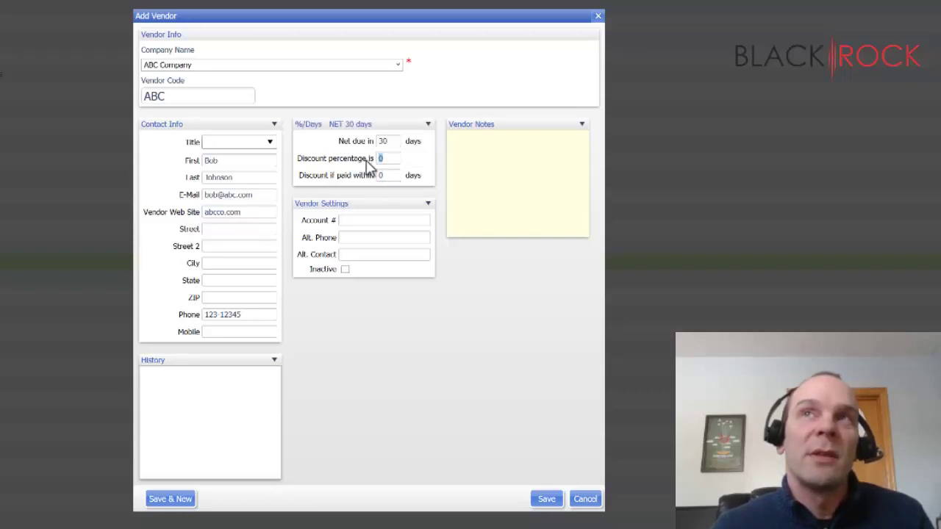
type("5")
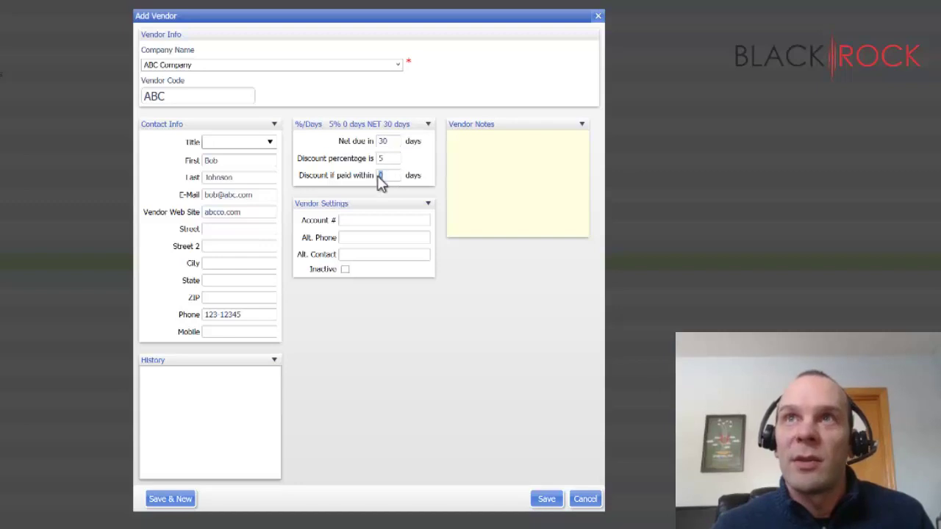
double_click(387, 177)
type("7")
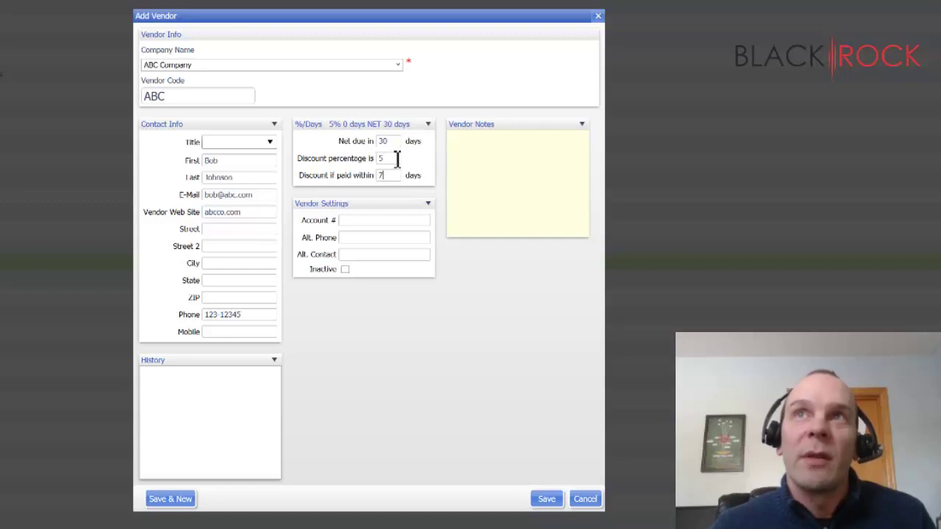
left_click(400, 167)
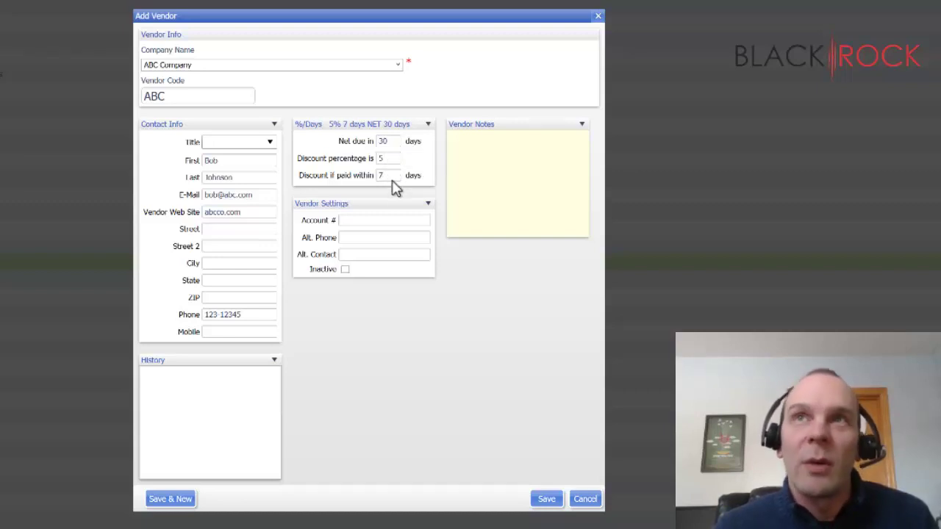
Enter the vendor's account number and the alternate contact's name.
left_click(392, 221)
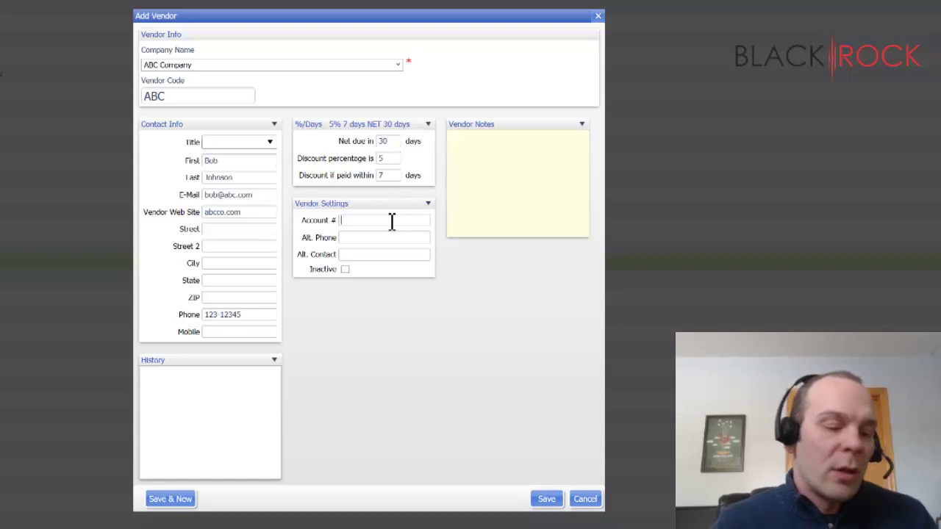
type("ABC")
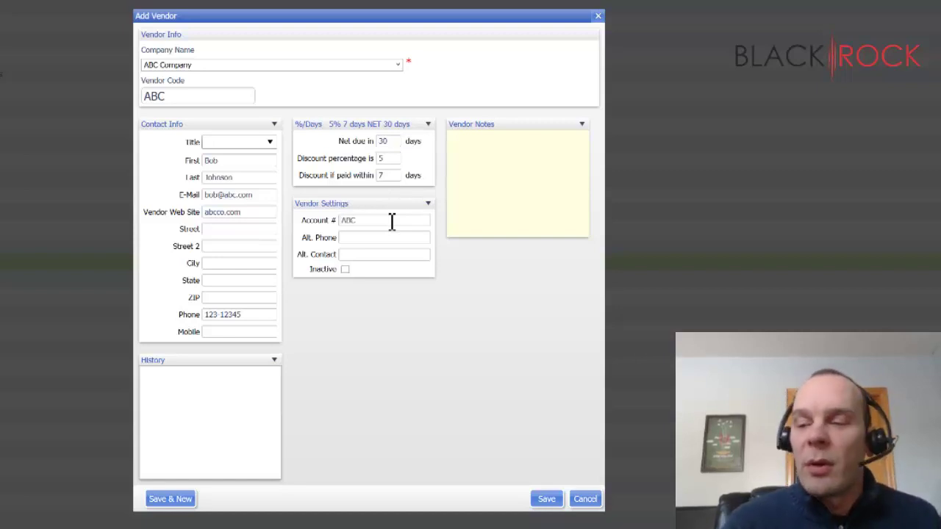
type("321654")
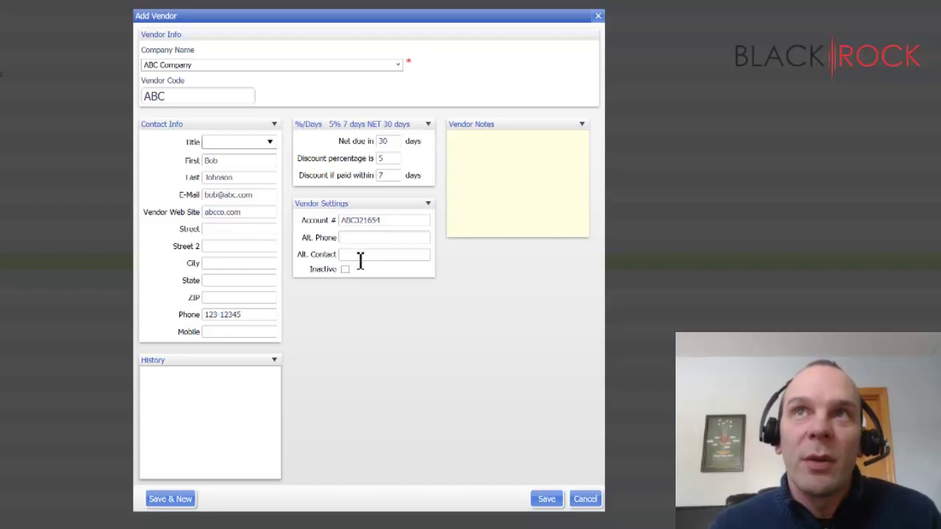
left_click(359, 256)
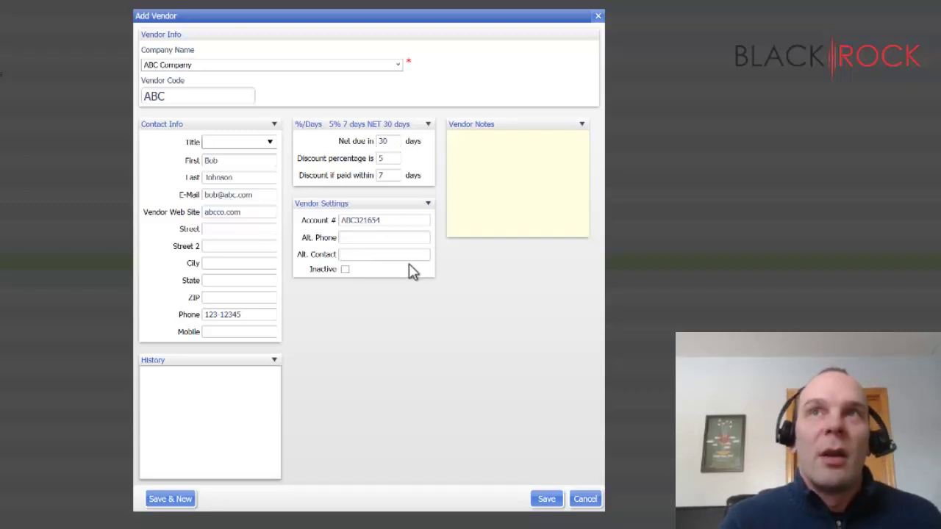
type("John")
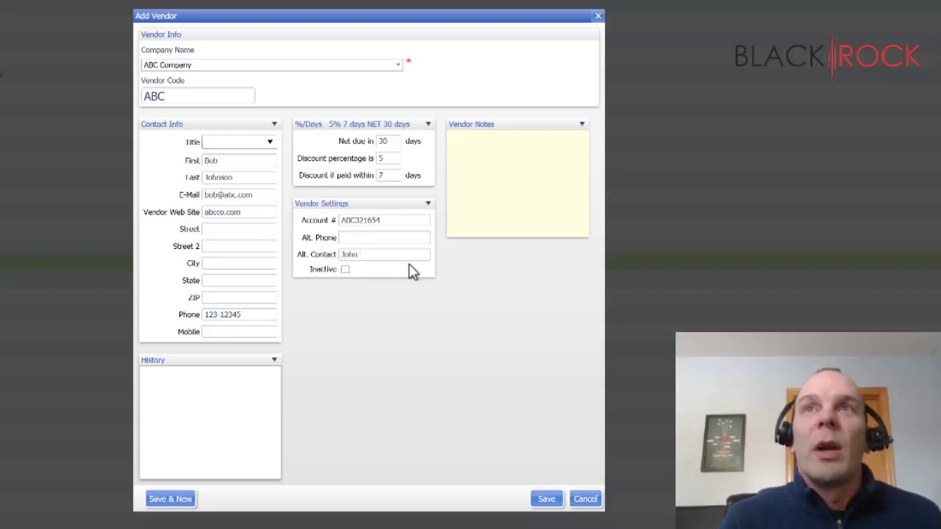
type(" Smith")
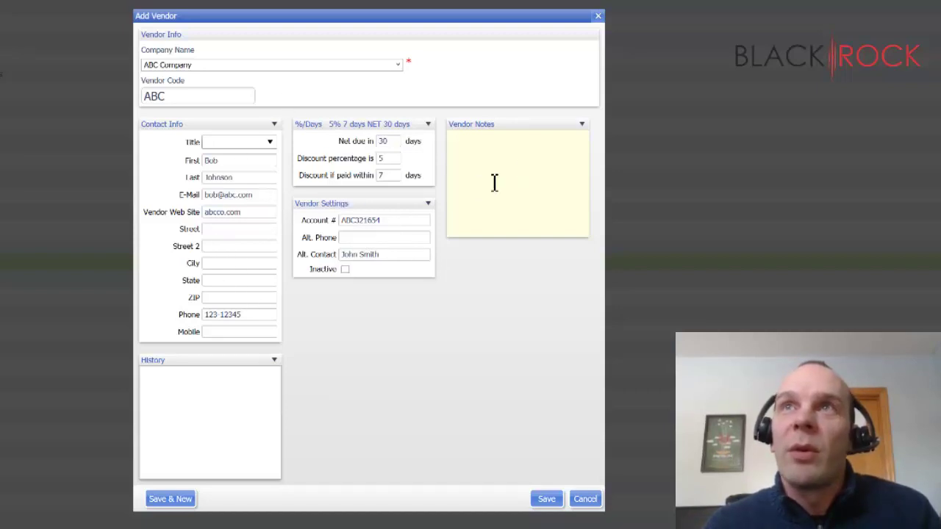
Add the note 'They aren't open on Sundays.' and save ABC Company as a vendor.
left_click(522, 168)
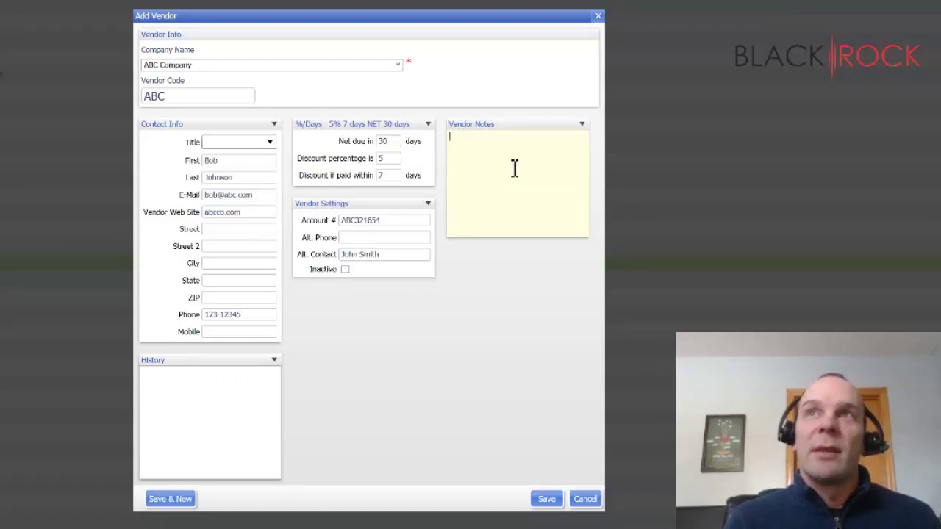
type("They aren't")
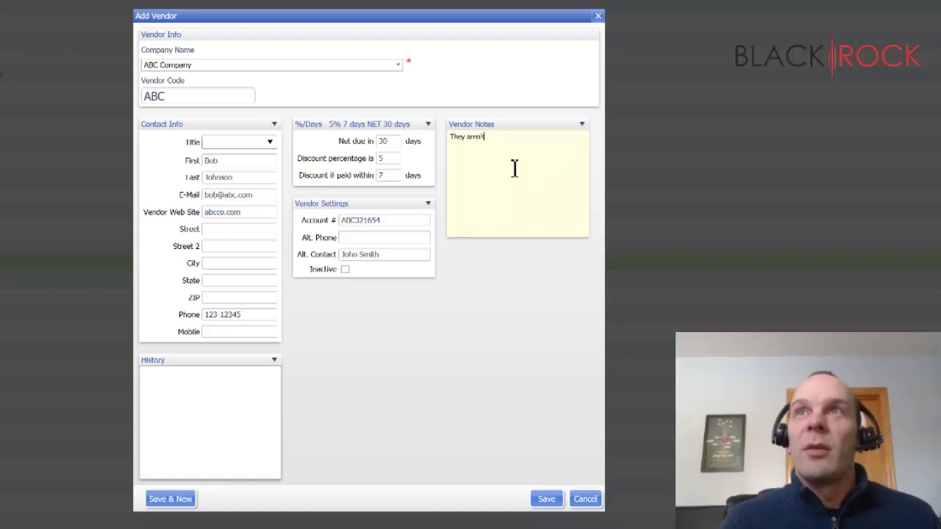
type(" open on Sundays")
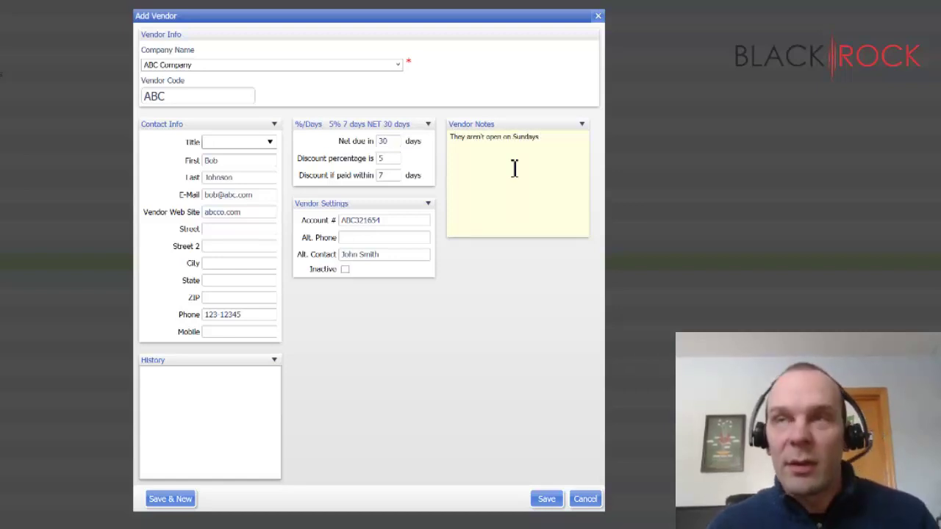
type(".")
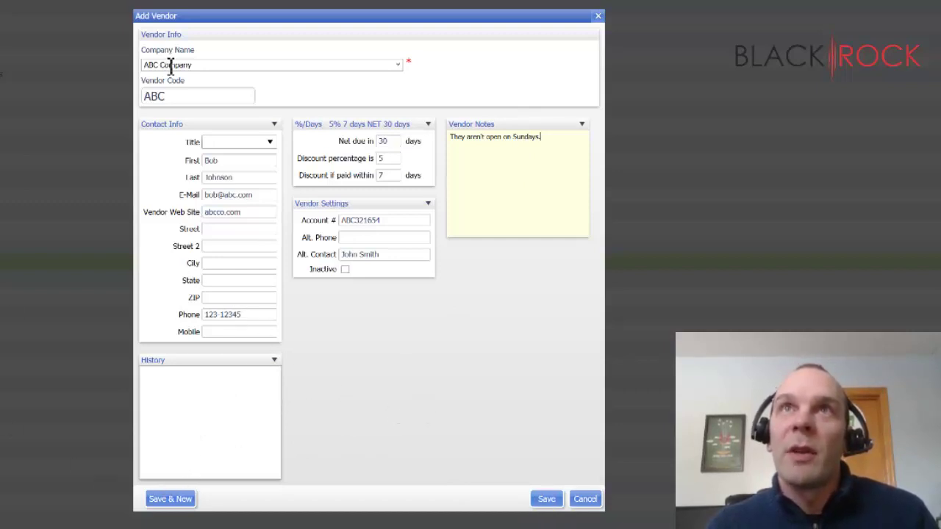
left_click(547, 502)
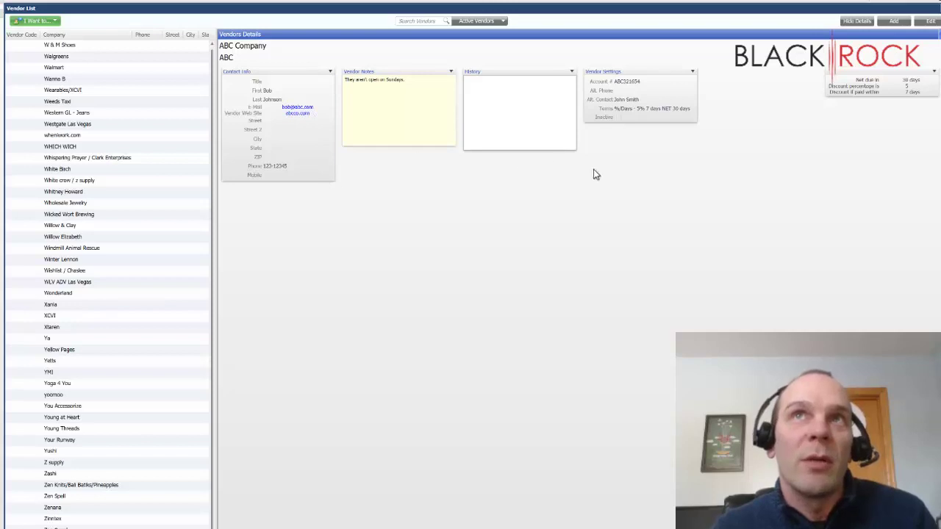
Hide the details pane, then show details for the You Accessorize vendor.
left_click(857, 21)
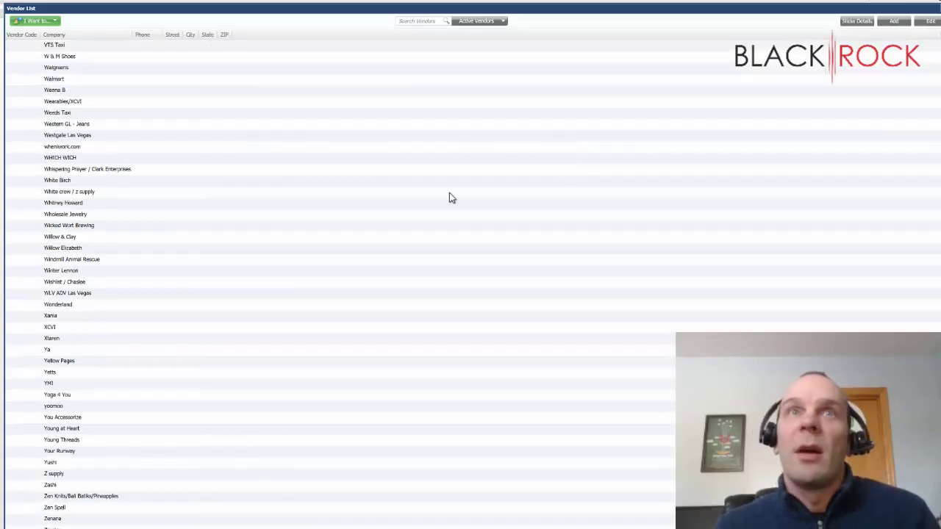
left_click(64, 417)
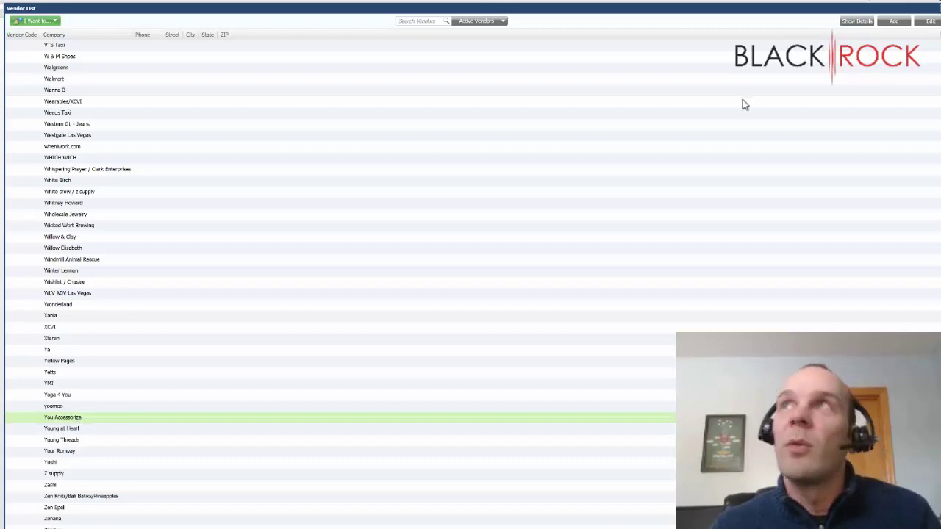
left_click(863, 22)
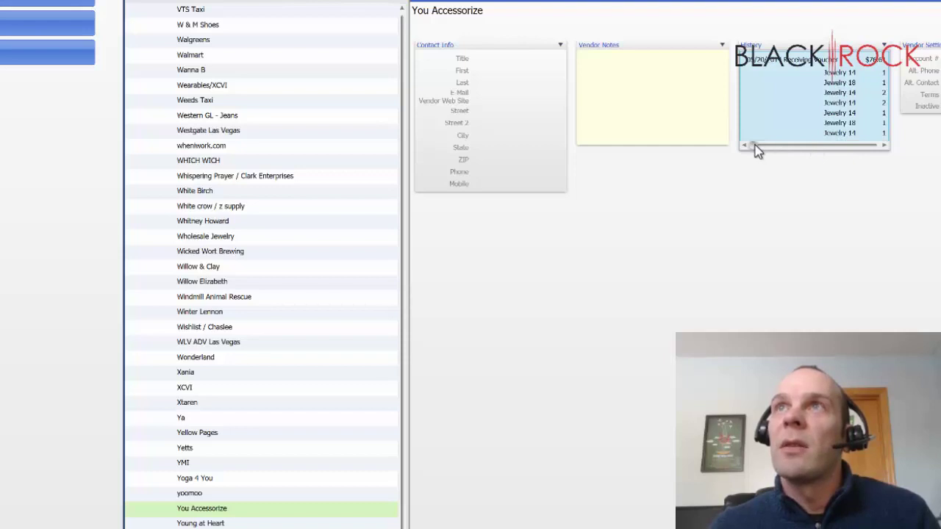
left_click_drag(755, 145, 760, 153)
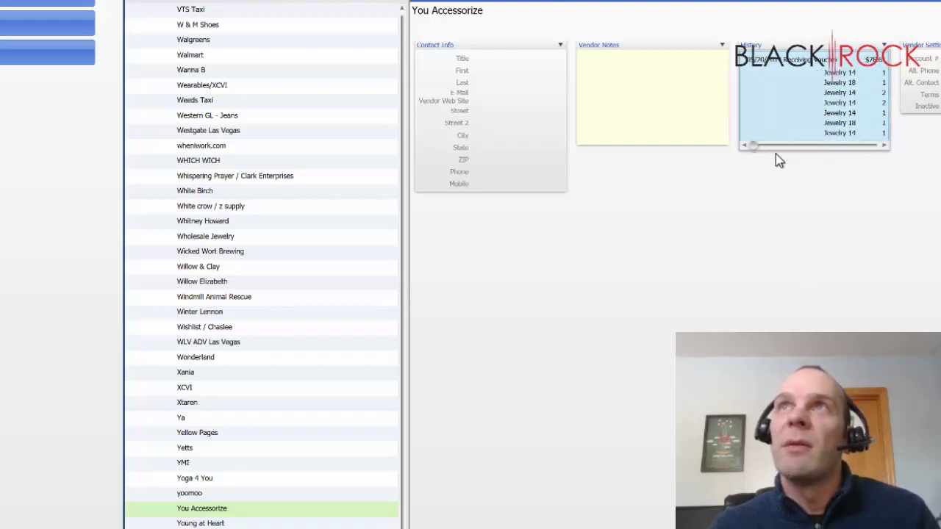
Review the purchase histories of yoomoo and Zenana.
left_click(199, 497)
left_click(823, 94)
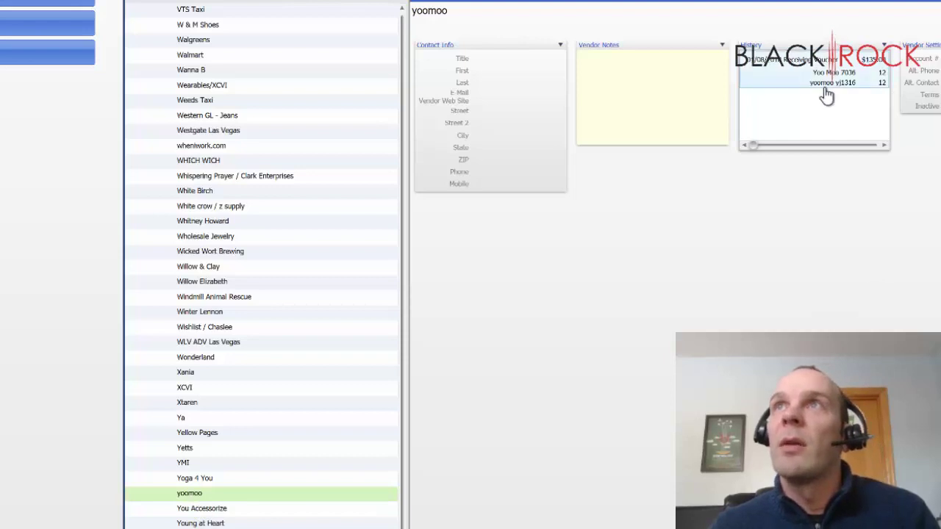
left_click(191, 528)
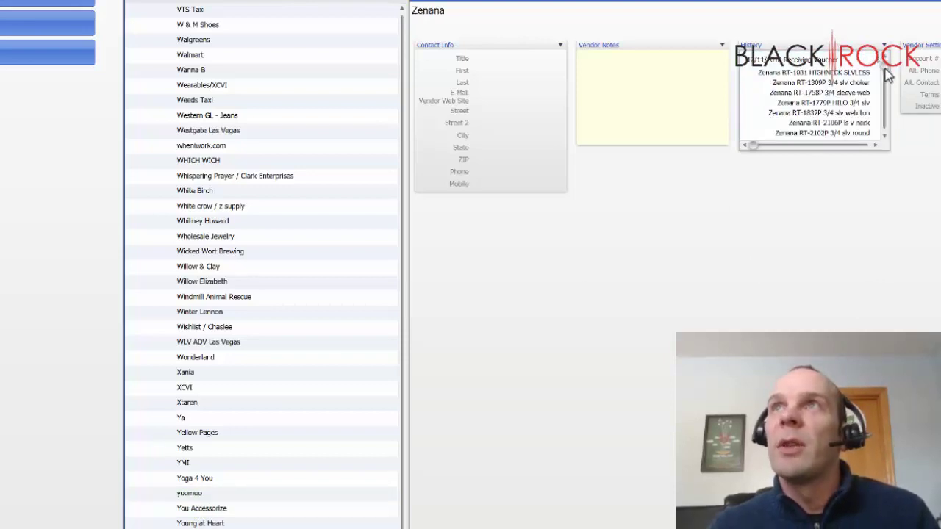
left_click_drag(885, 76, 887, 81)
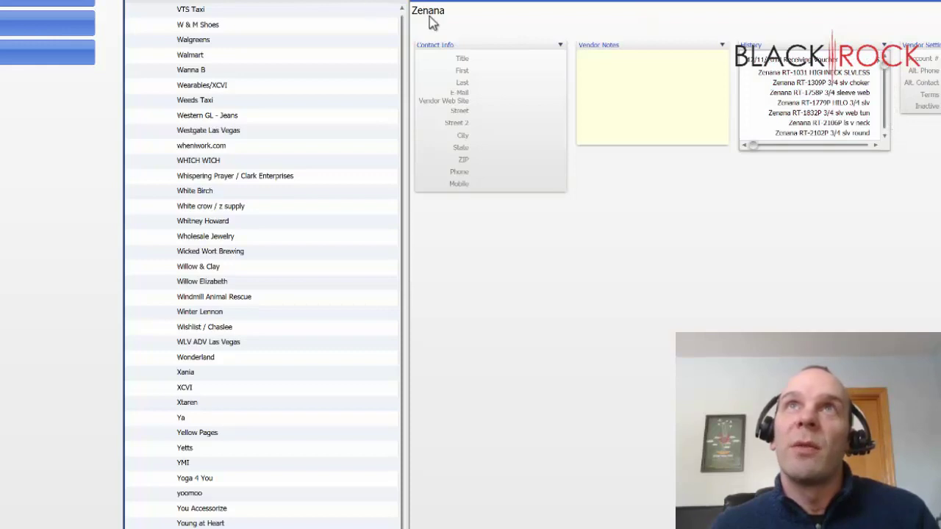
left_click(742, 111)
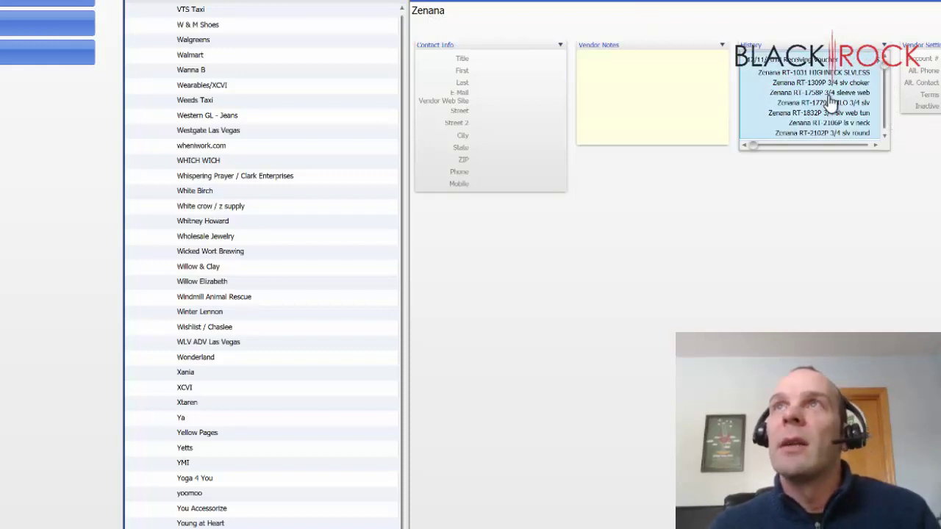